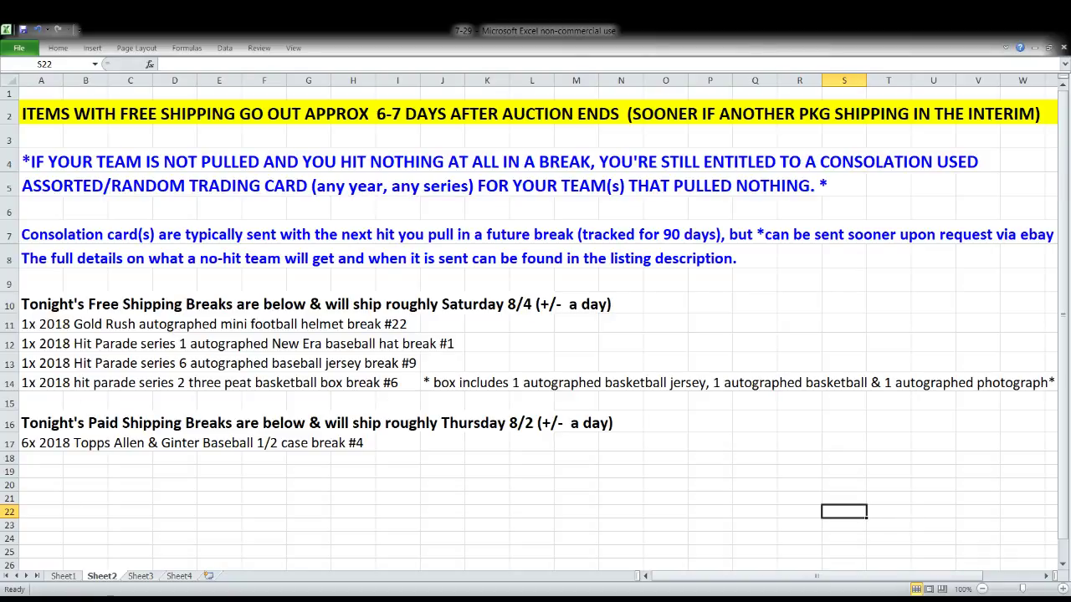
# - Review the team and winning bidder list of the 2018 Gold Rush autographed mini football helmet break #22 on Sheet1
pyautogui.click(64, 578)
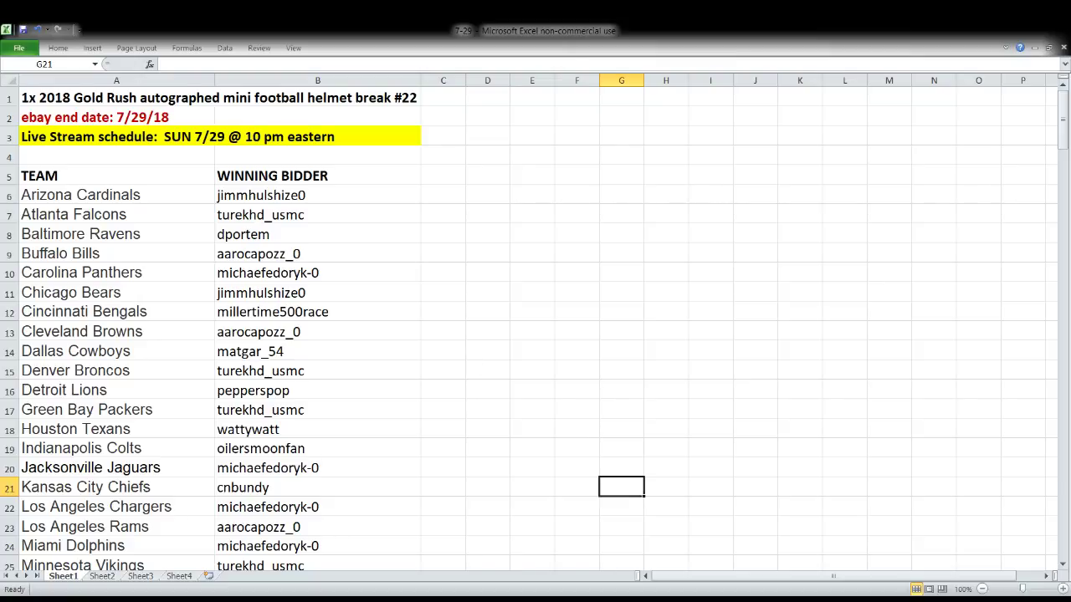
pyautogui.scroll(-1, 975, 553)
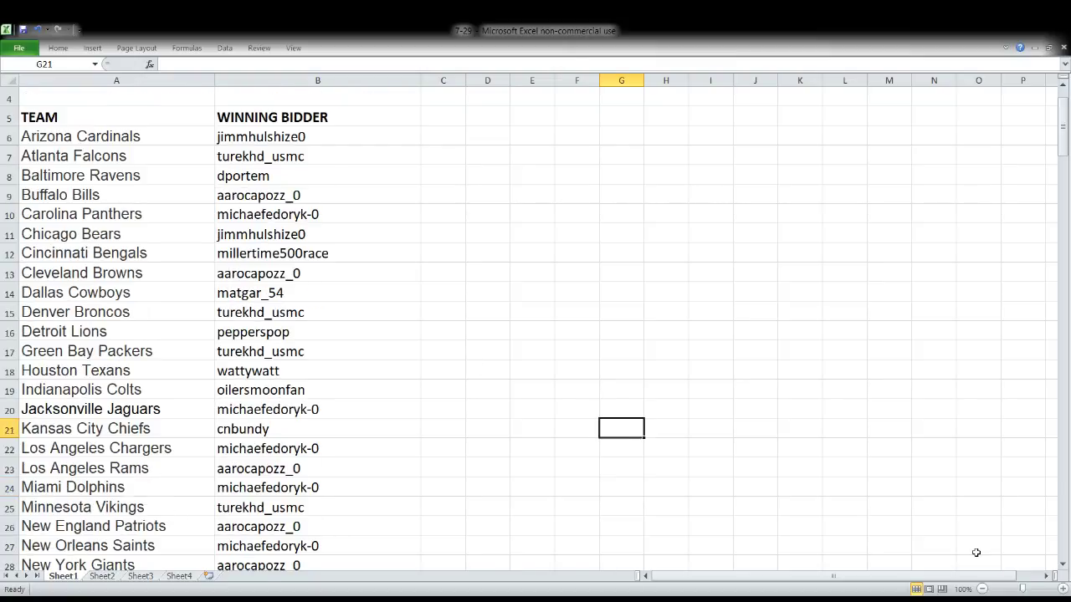
pyautogui.scroll(-1, 975, 553)
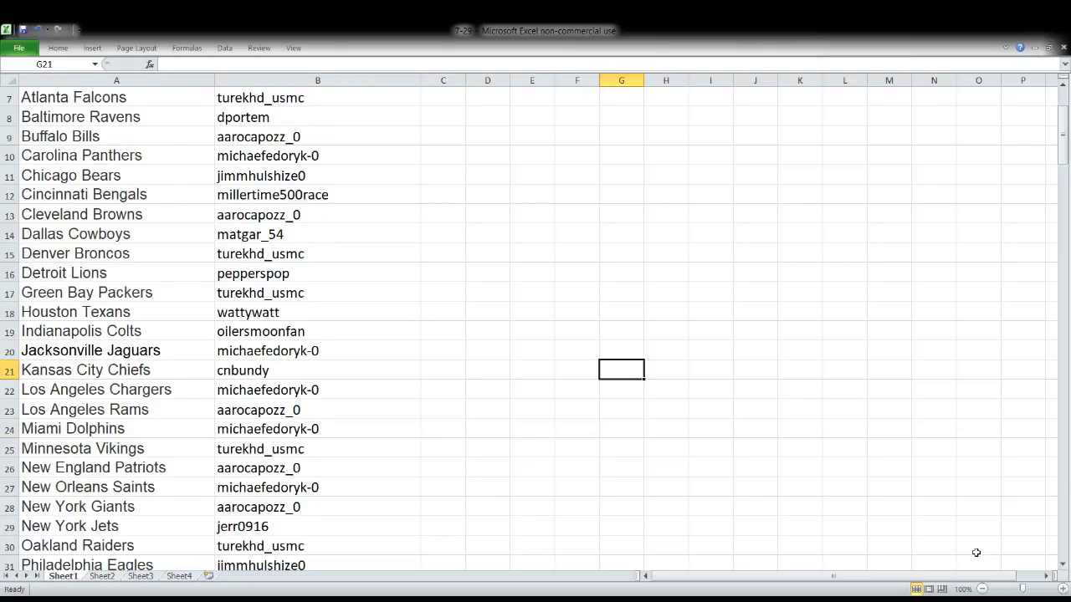
pyautogui.scroll(-1, 975, 553)
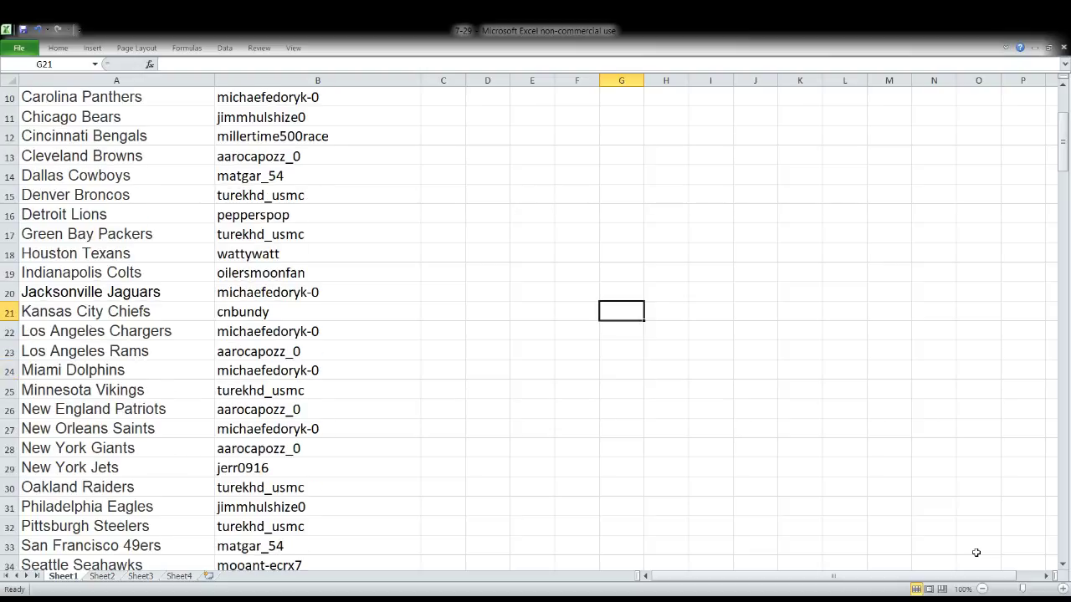
pyautogui.scroll(-1, 975, 553)
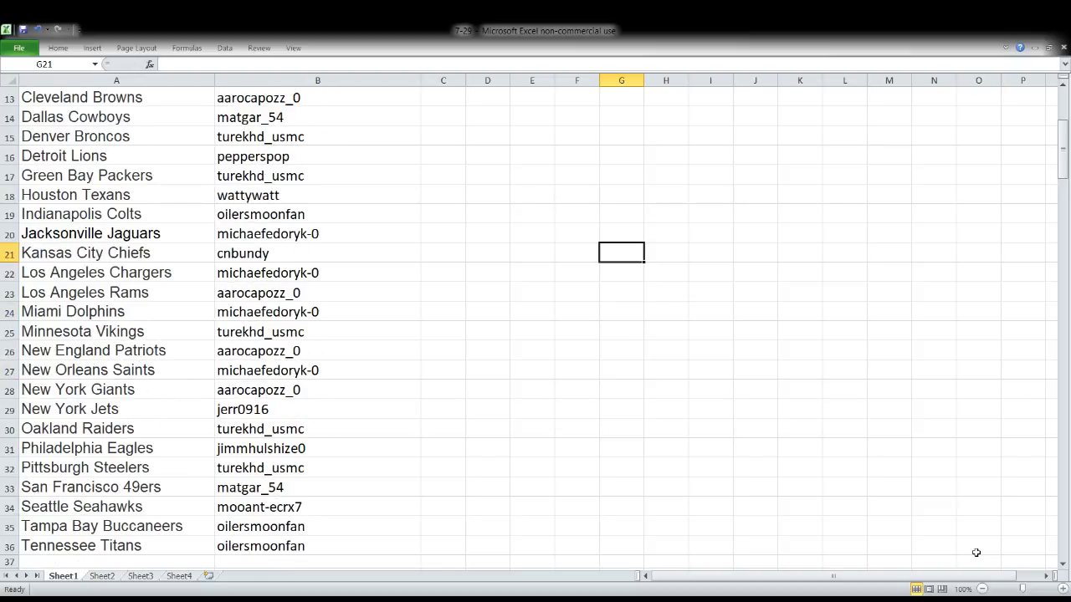
pyautogui.scroll(-1, 976, 553)
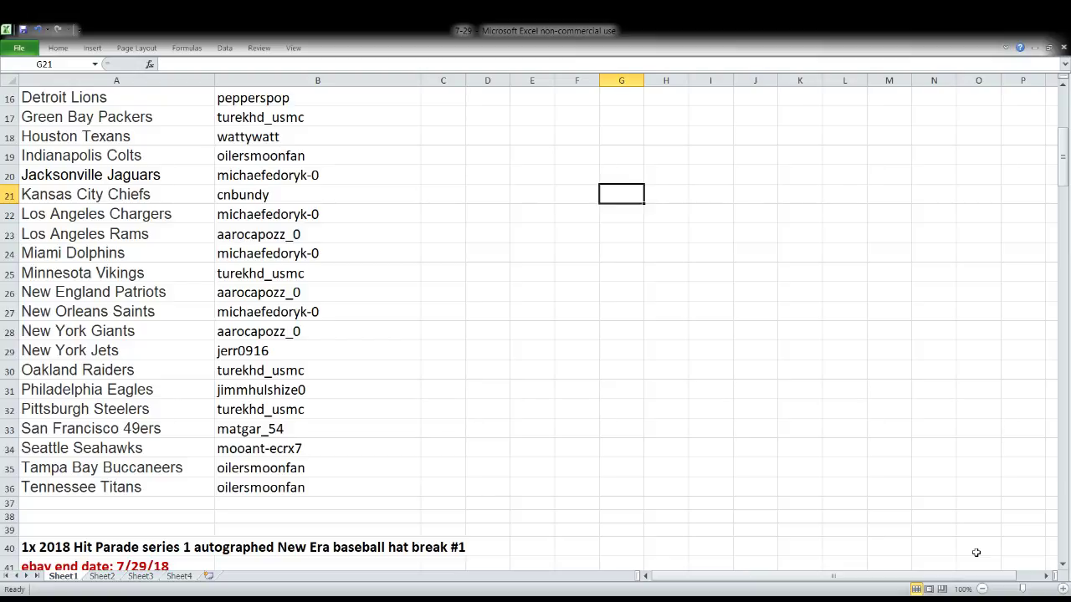
pyautogui.scroll(4, 975, 552)
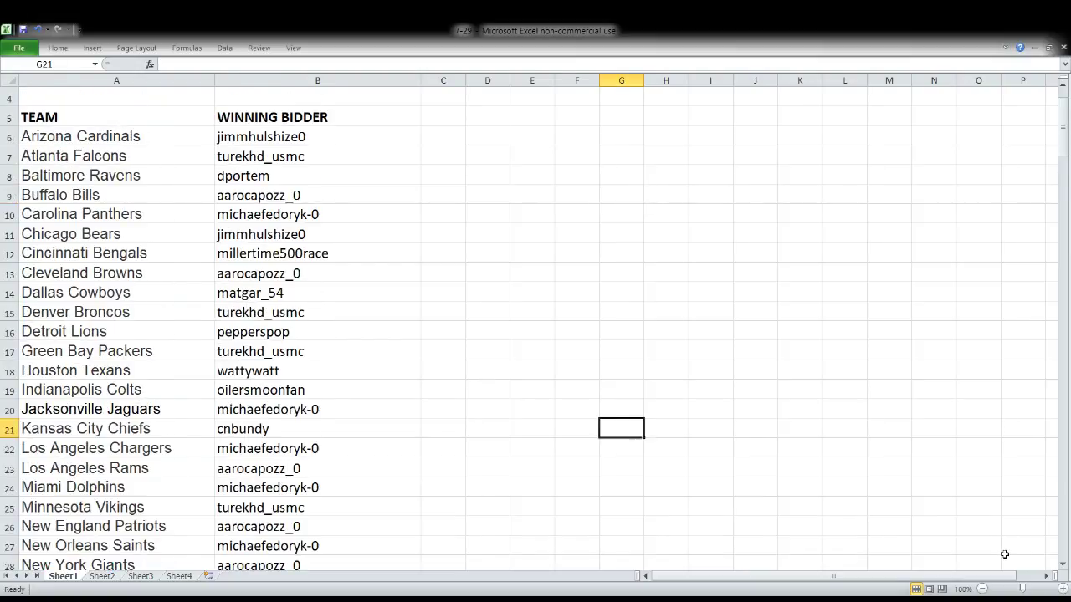
pyautogui.scroll(-5, 976, 553)
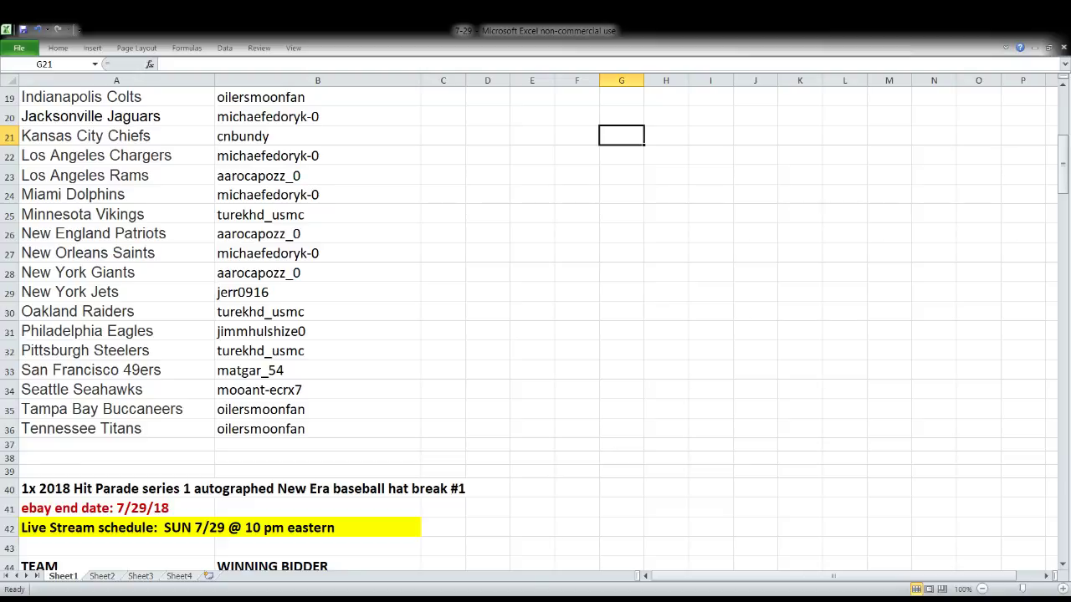
# - Add the missing team "washington redskins" in cell A37, directly below Tennessee Titans
pyautogui.click(69, 444)
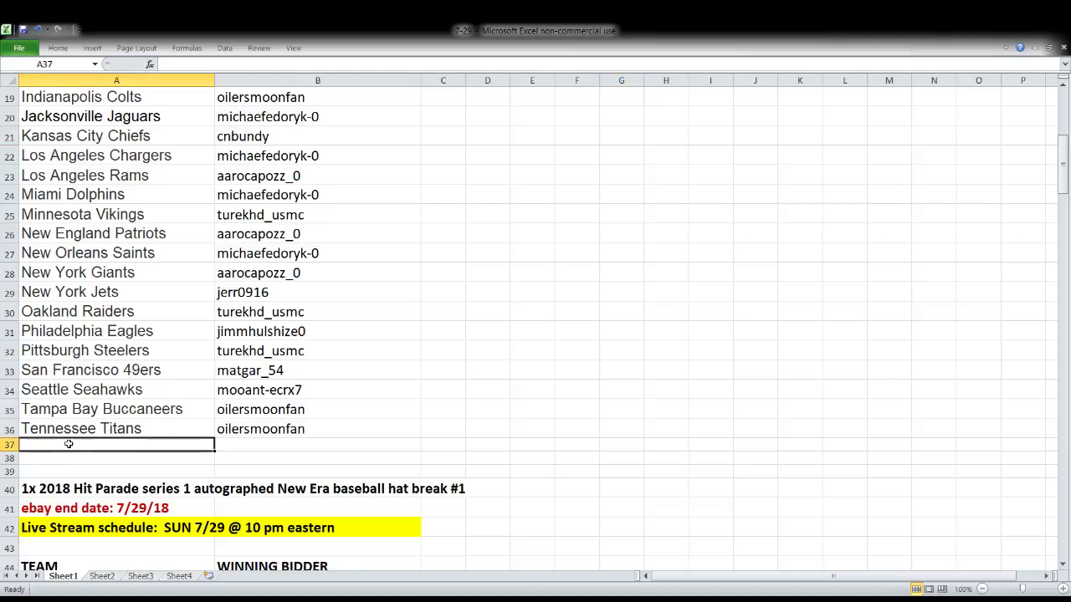
pyautogui.write('washi')
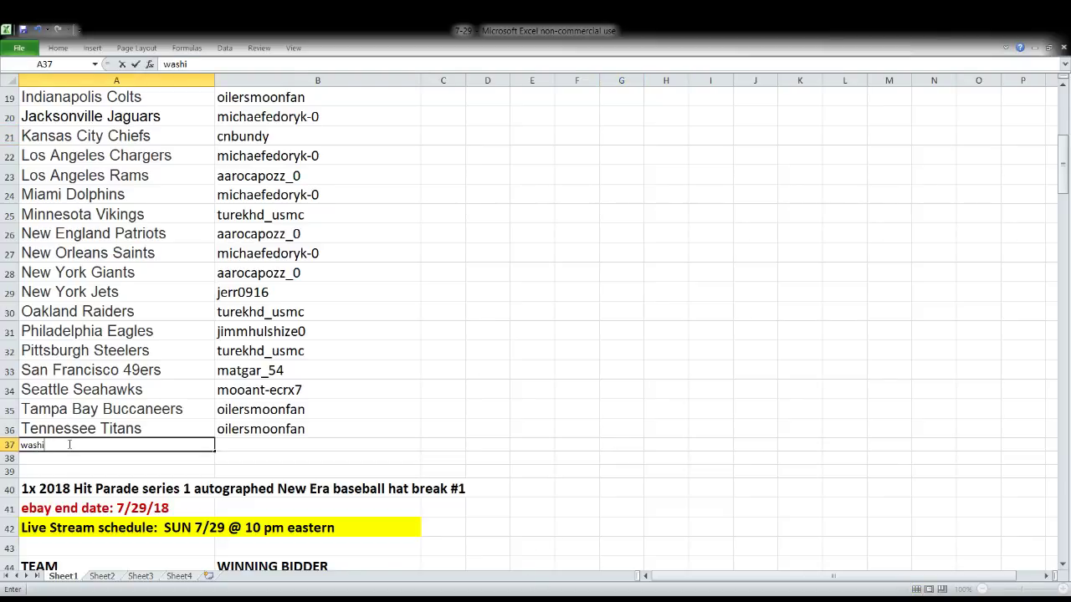
pyautogui.write('ngton redskins')
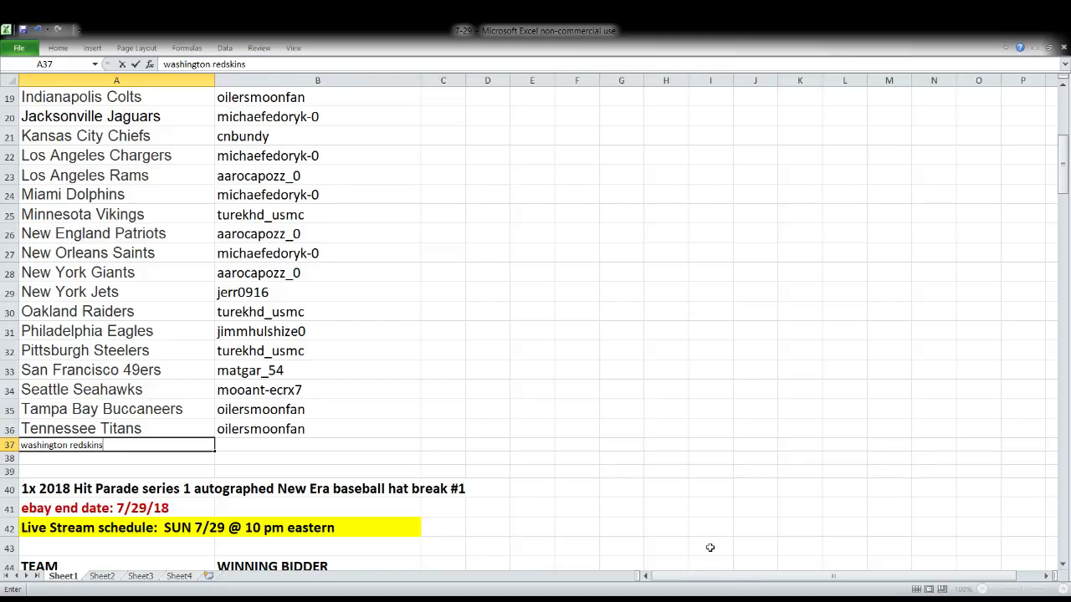
pyautogui.click(397, 370)
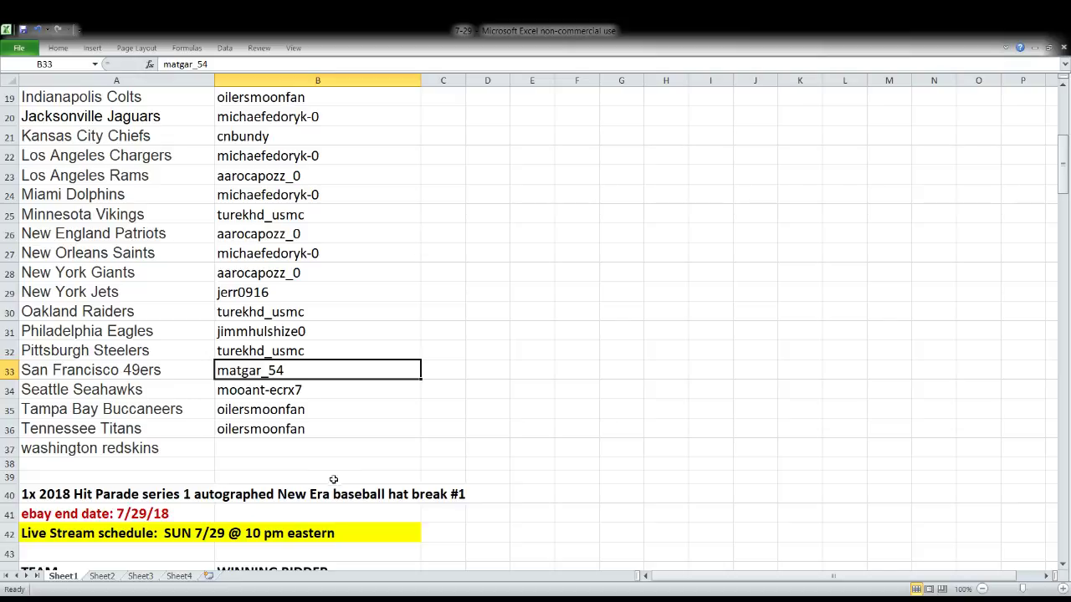
# - Copy the Tennessee Titans' winning bidder into cell B37 for the washington redskins and save the workbook
pyautogui.click(278, 445)
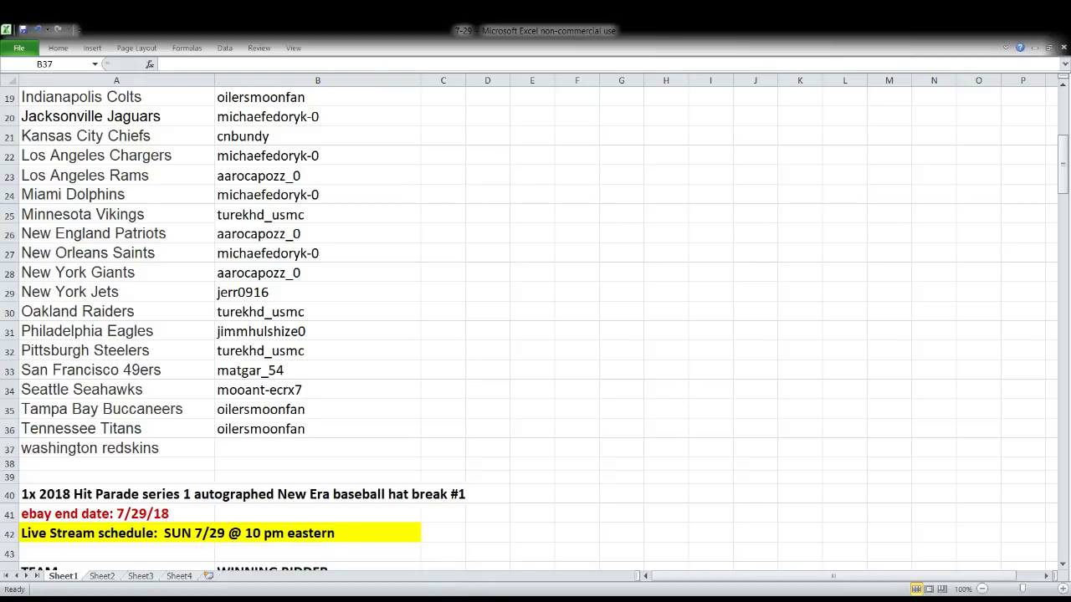
pyautogui.click(302, 424)
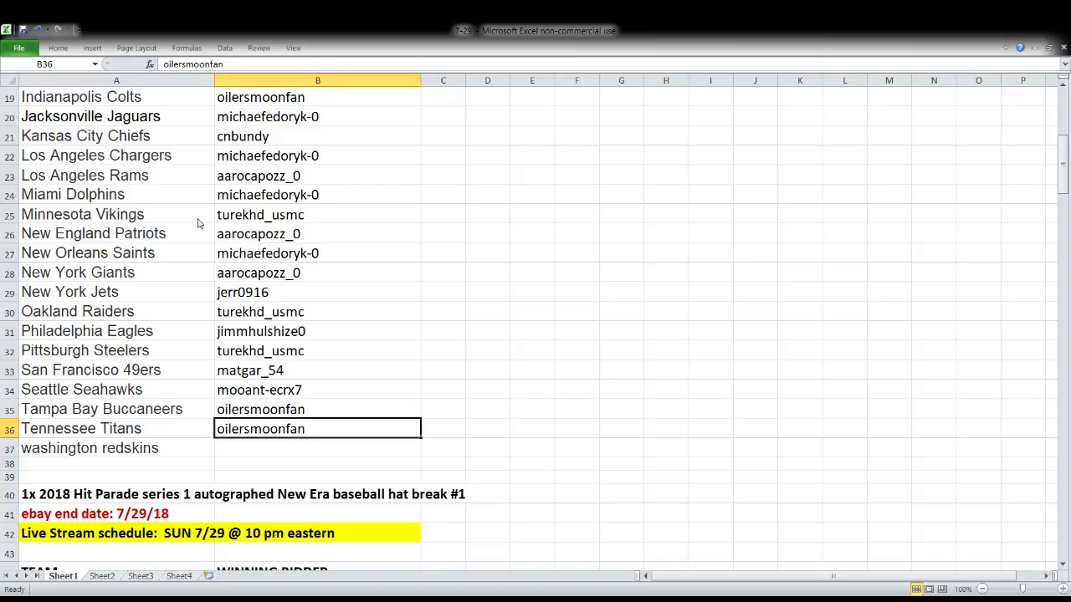
pyautogui.hotkey('ctrl', 'c')
pyautogui.click(281, 445)
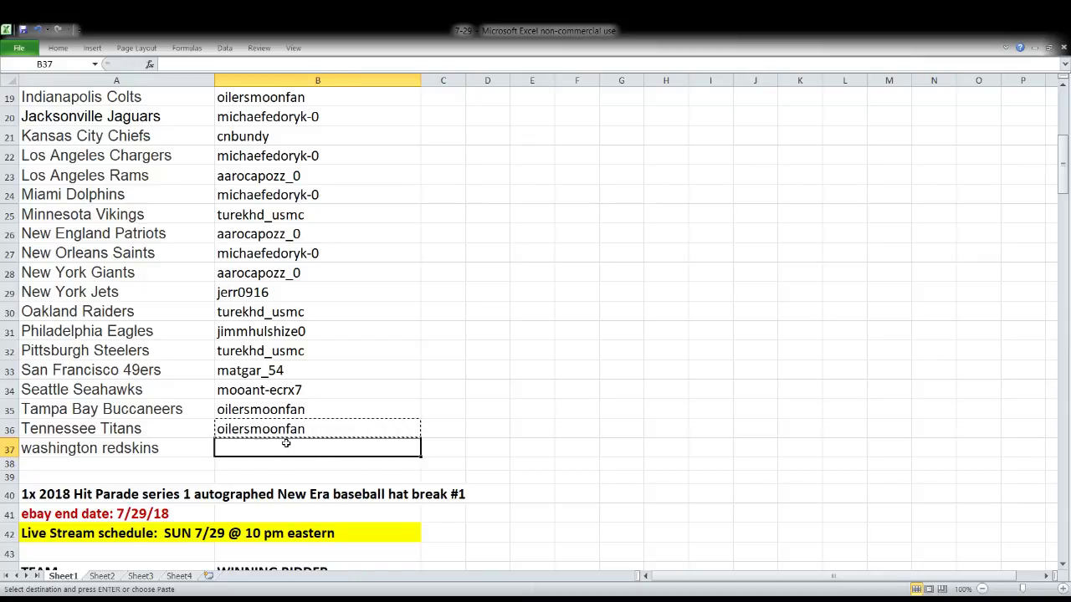
pyautogui.hotkey('ctrl', 'v')
pyautogui.click(494, 390)
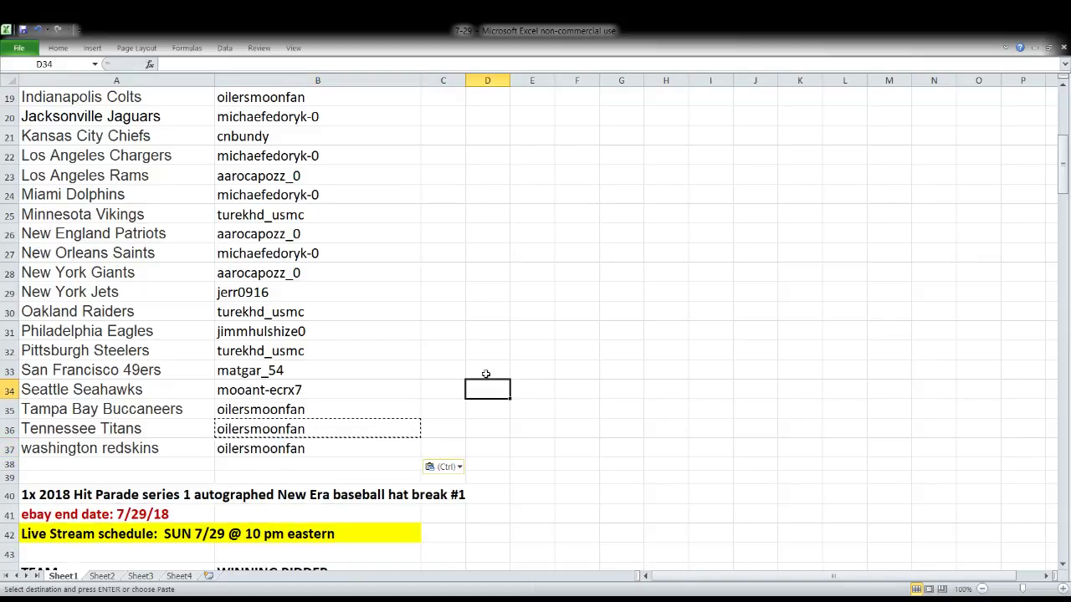
pyautogui.click(24, 29)
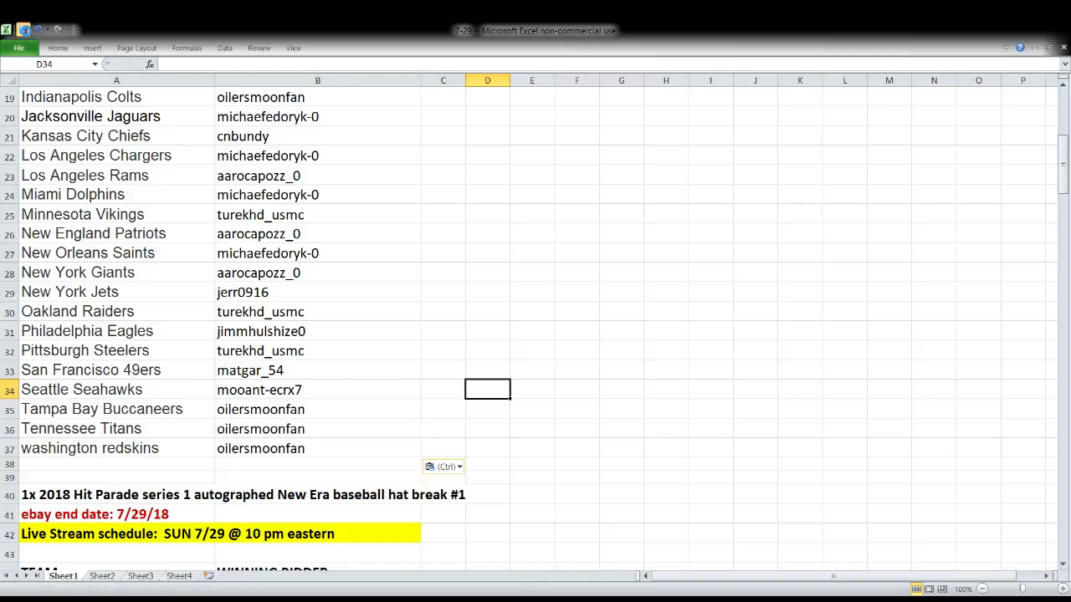
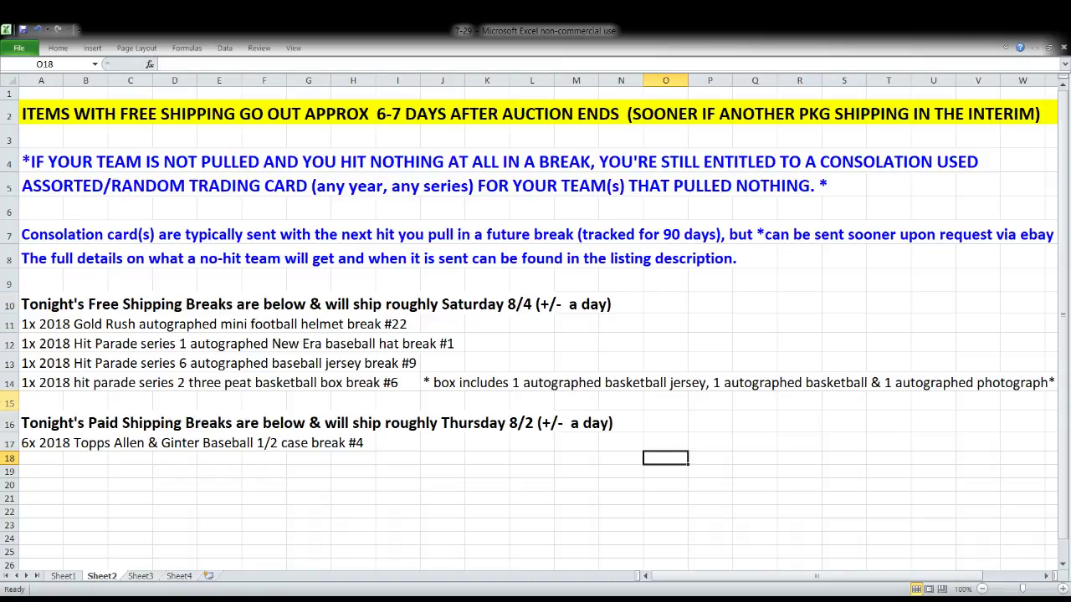
# - Review the teams and winning bidders of the 6x 2018 Topps Allen & Ginter Baseball 1/2 case break #4 on Sheet1
pyautogui.click(64, 577)
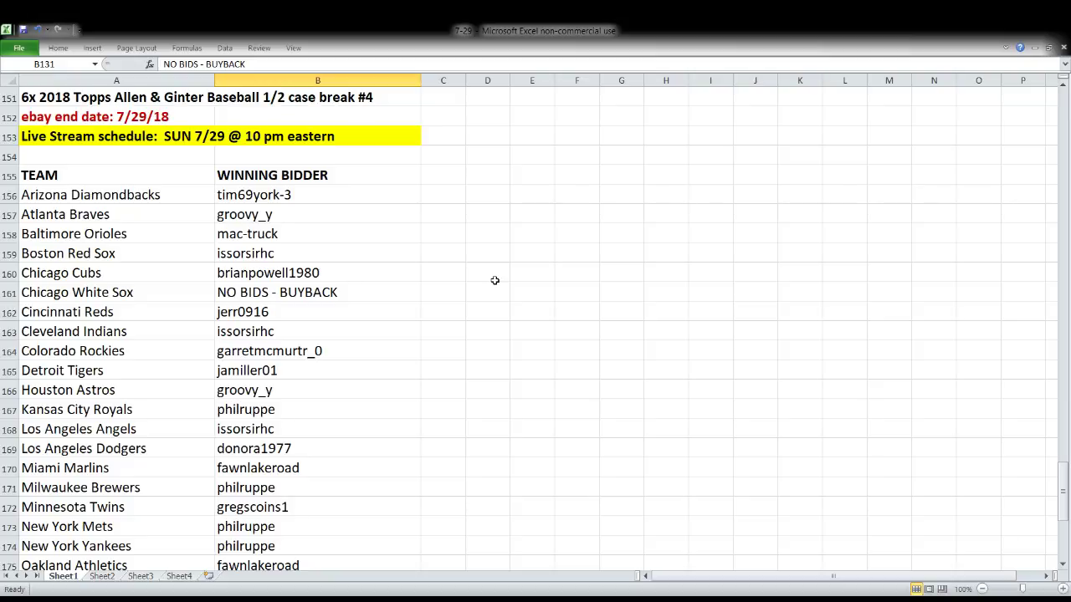
pyautogui.scroll(-1, 494, 281)
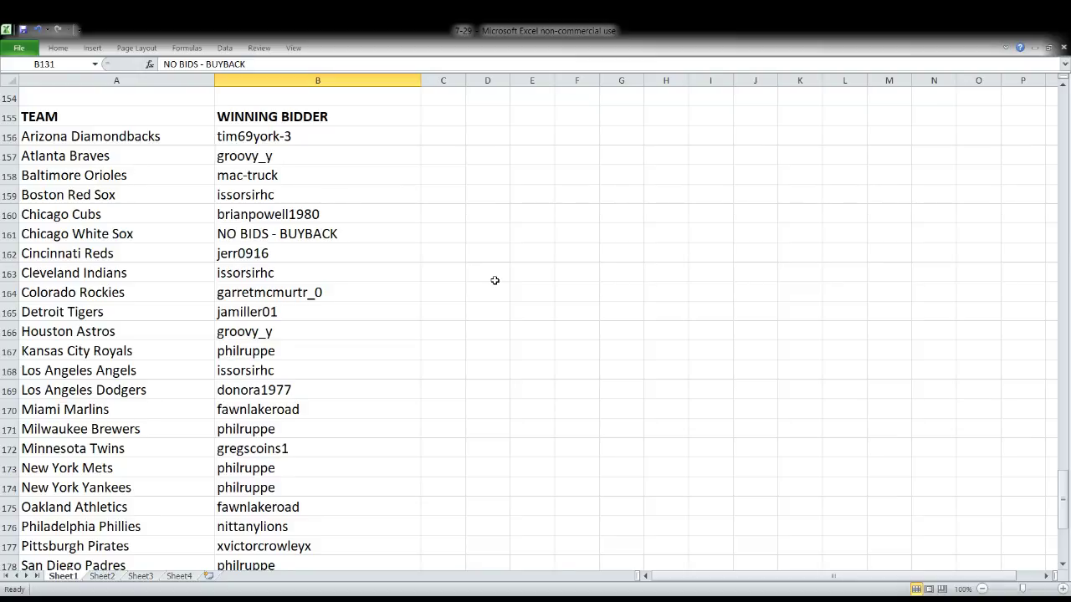
pyautogui.click(311, 239)
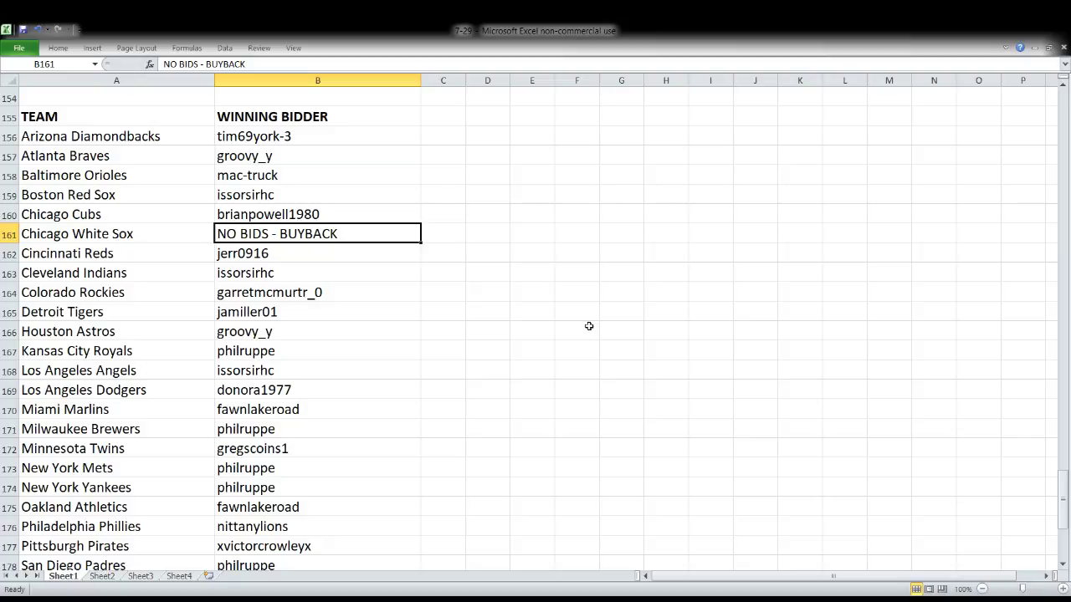
pyautogui.scroll(-1, 588, 326)
pyautogui.scroll(-1, 588, 325)
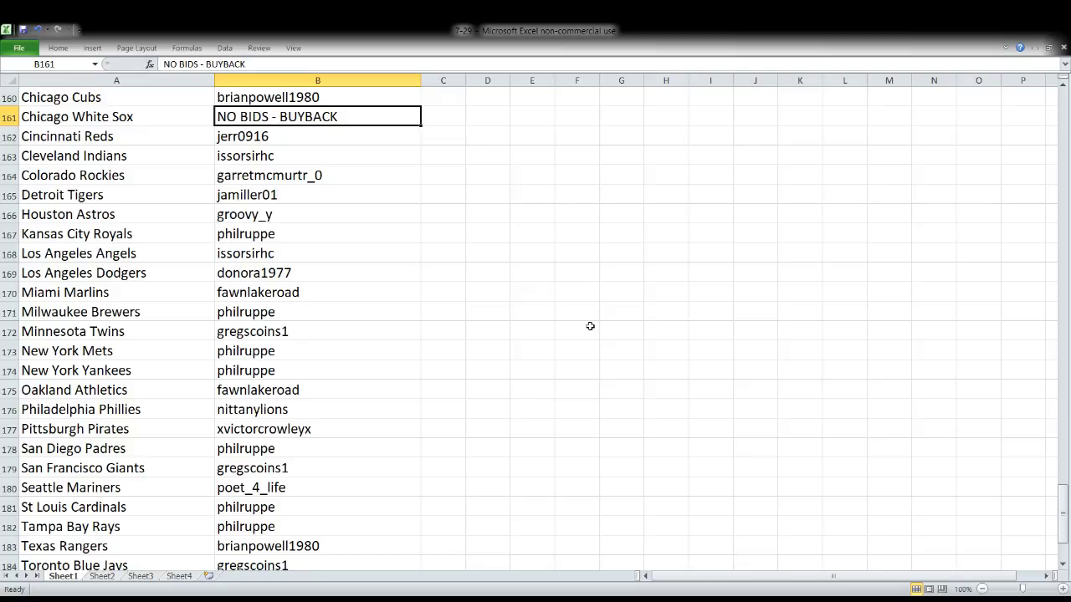
pyautogui.scroll(-1, 589, 327)
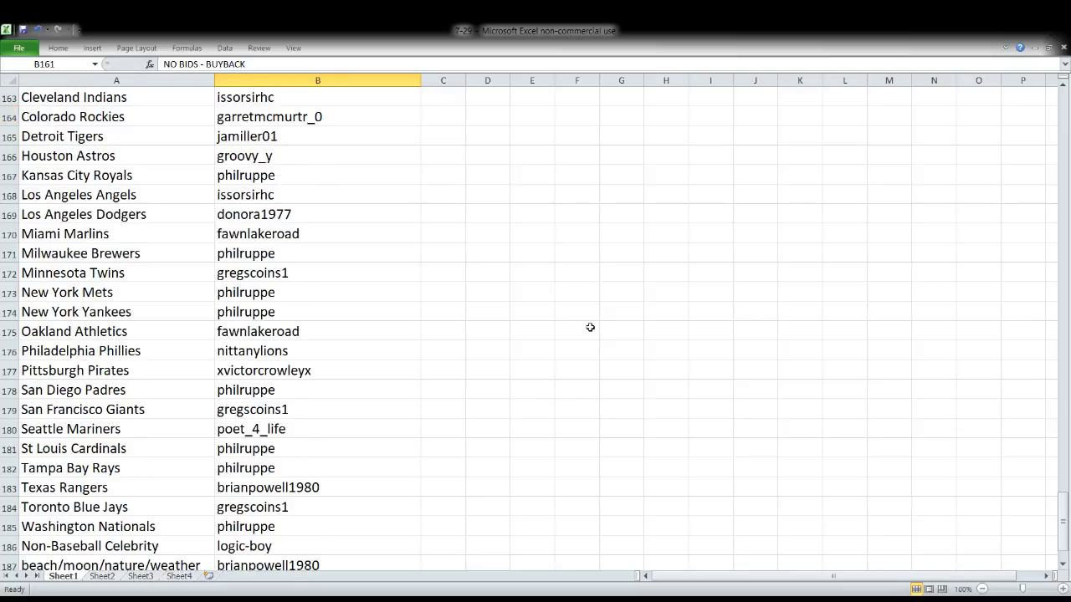
pyautogui.scroll(-1, 526, 312)
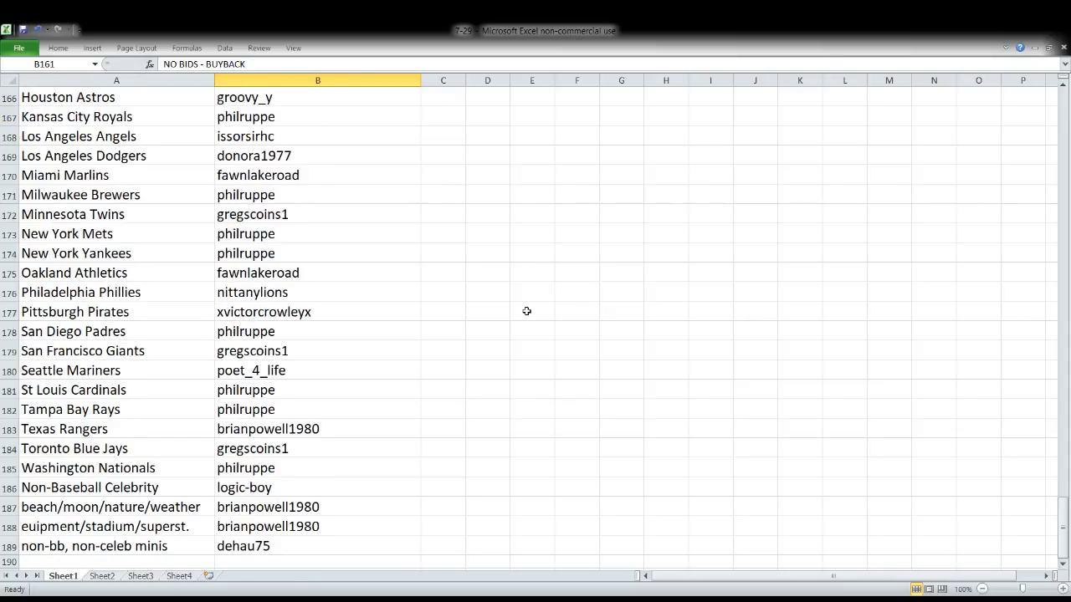
# - Go through the non-team categories closing the Allen & Ginter list, from Non-Baseball Celebrity in A186 to non-bb, non-celeb minis in A189
pyautogui.click(123, 485)
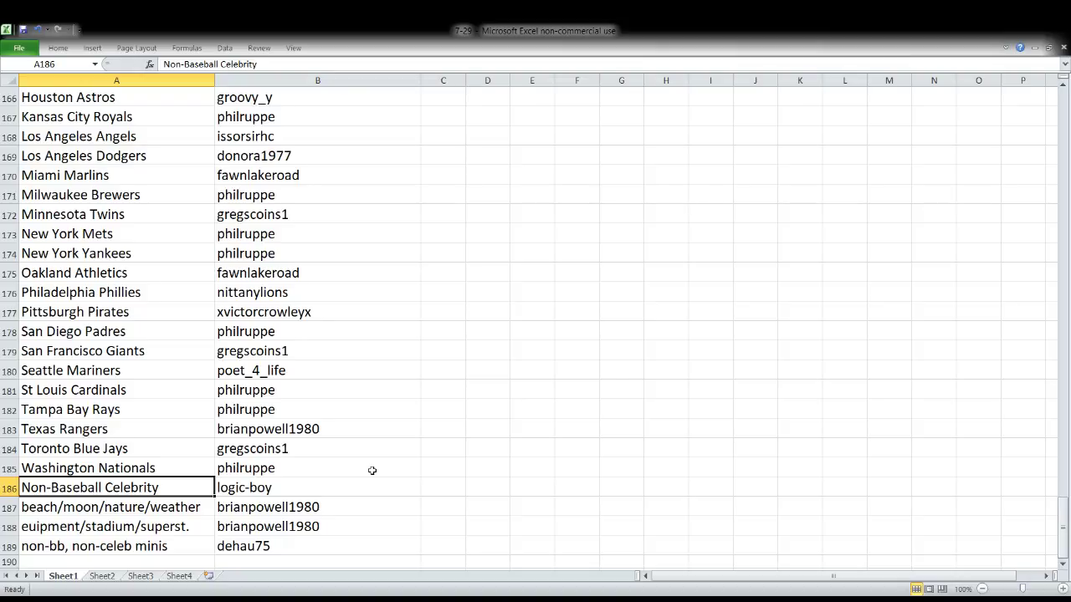
pyautogui.click(186, 526)
pyautogui.click(200, 507)
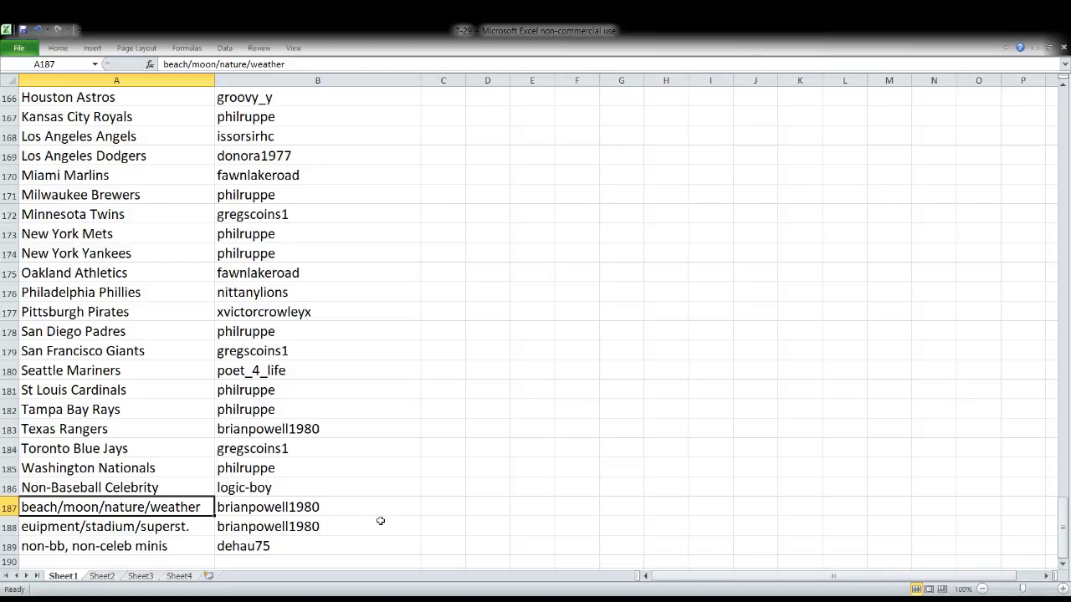
pyautogui.click(179, 522)
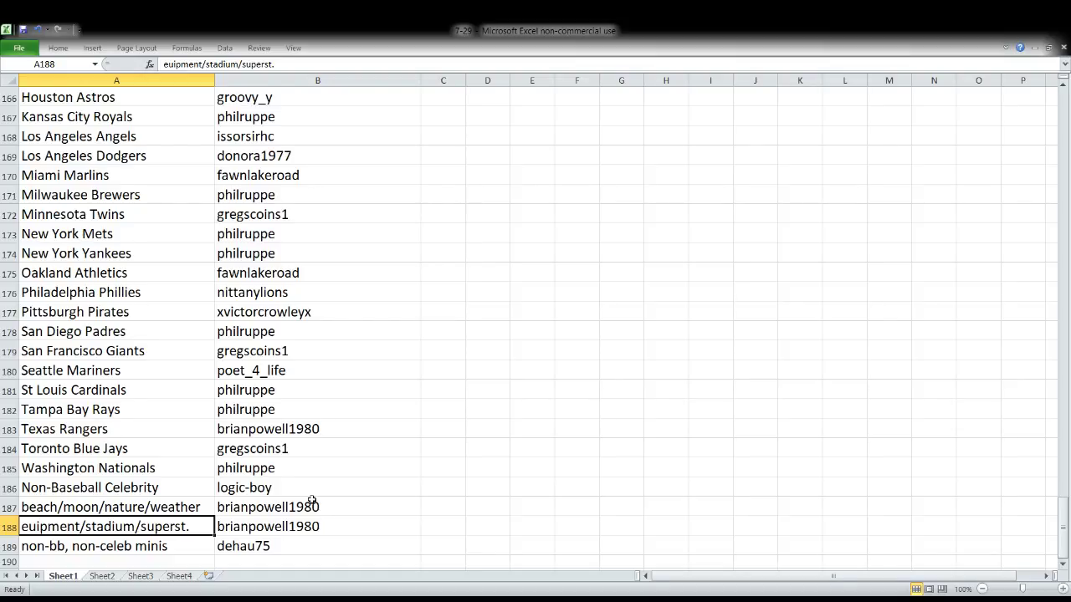
pyautogui.click(170, 551)
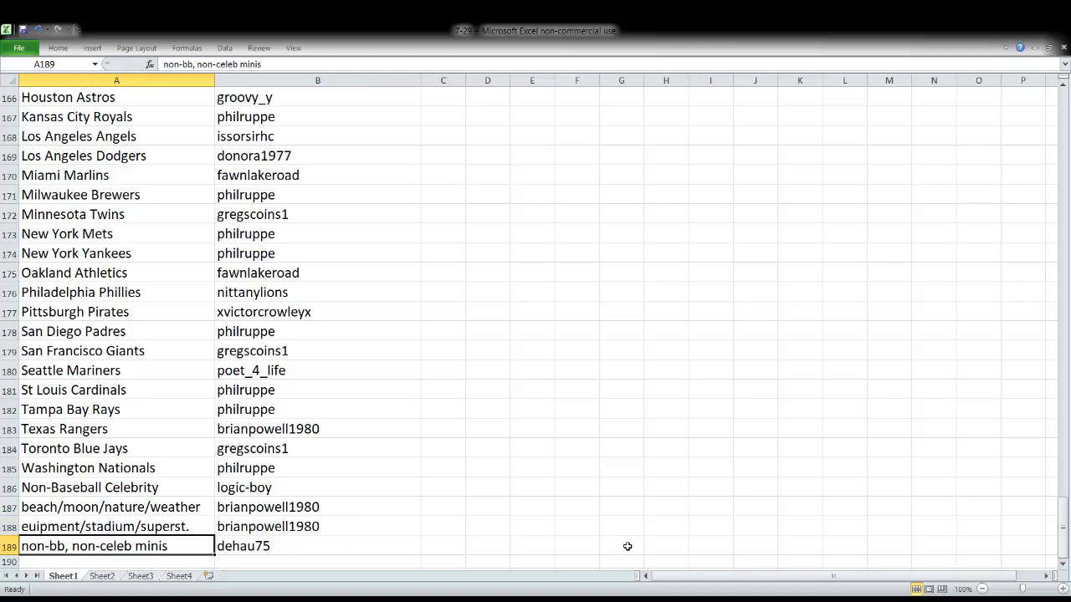